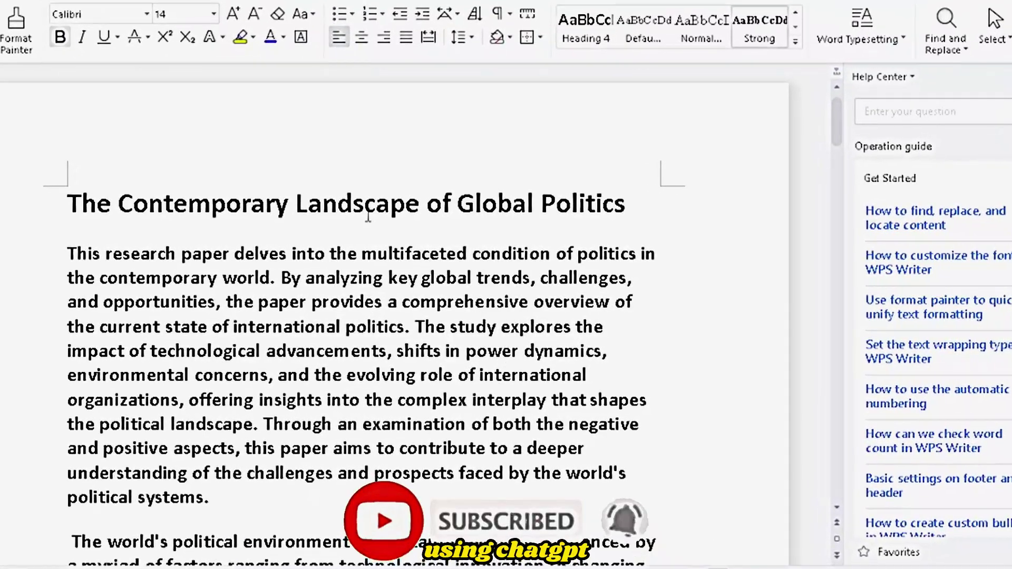
# Step: Start a fresh ChatGPT chat at chat.openai.com in a new browser tab
pyautogui.scroll(-5, 60, 205)
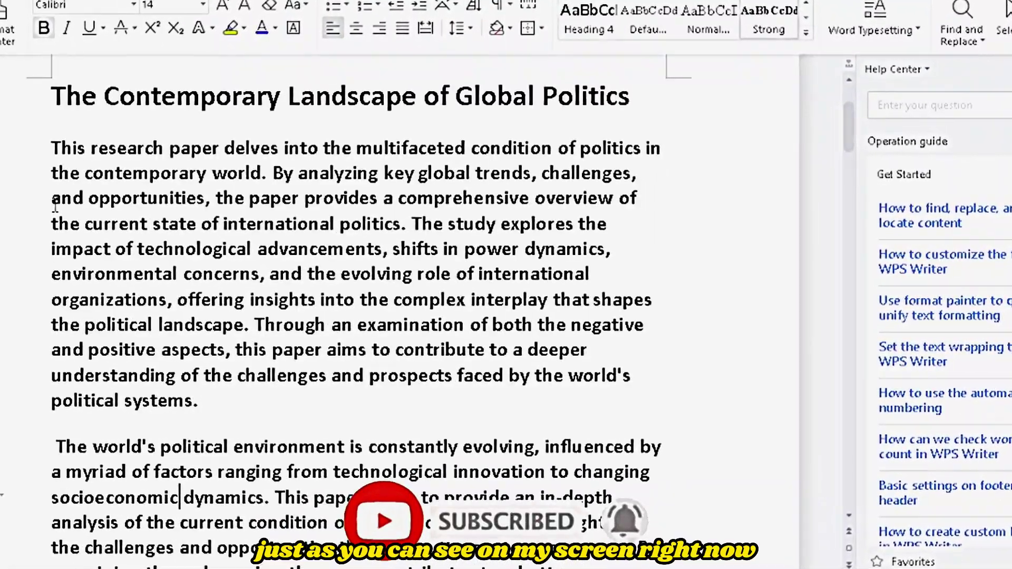
pyautogui.scroll(-7, 51, 206)
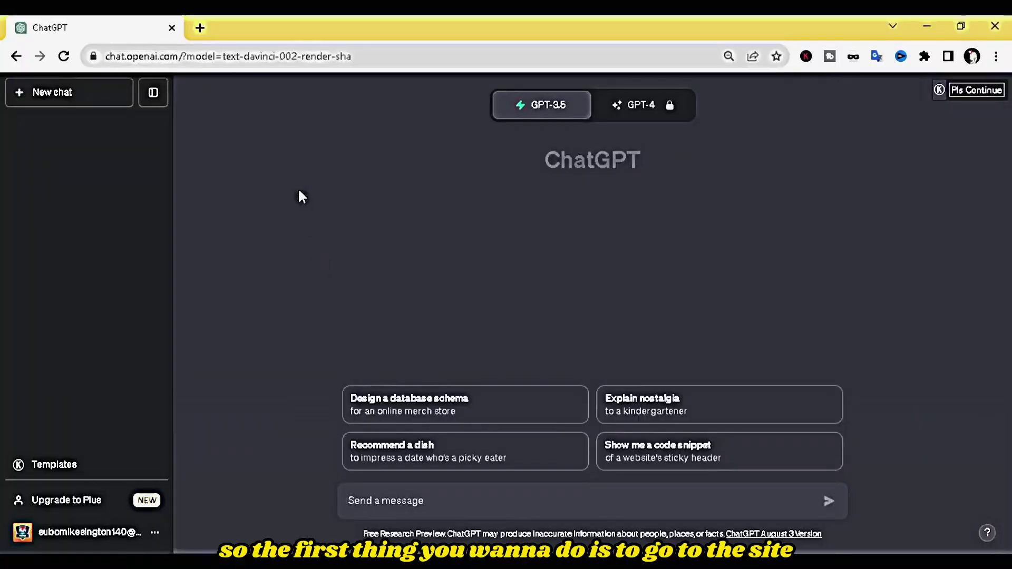
pyautogui.click(174, 58)
pyautogui.click(197, 29)
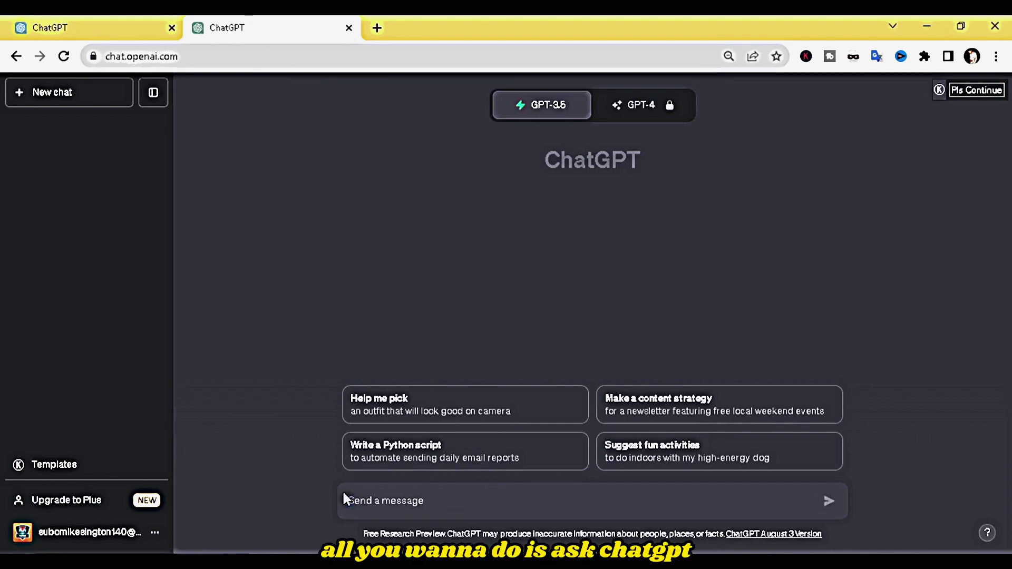
# Step: Send the prompt 'write me a research paper on the political challenges in the world'
pyautogui.write('write me a research paper on the political challenged')
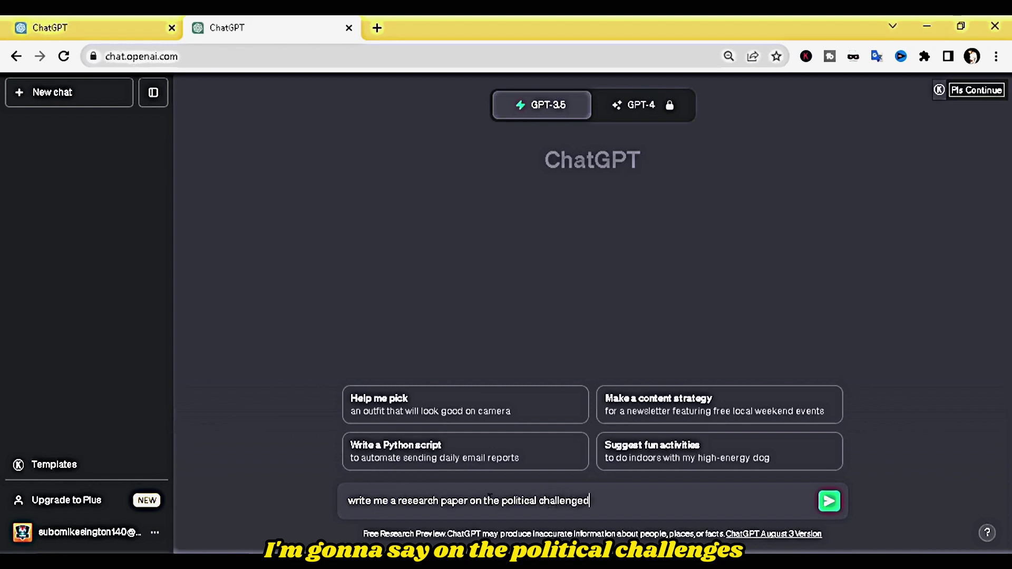
pyautogui.press('BackSpace')
pyautogui.write('s')
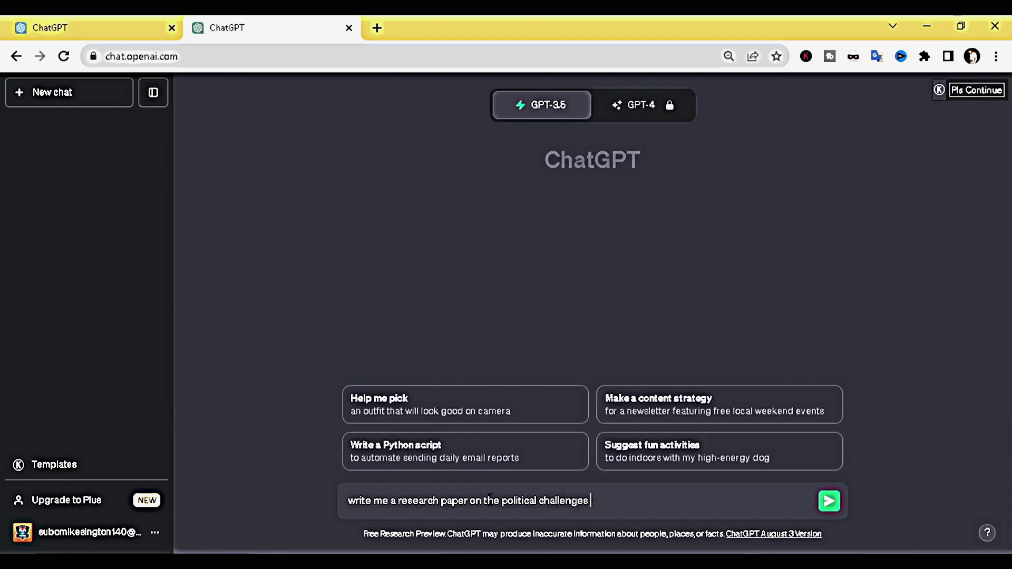
pyautogui.write(' in the world')
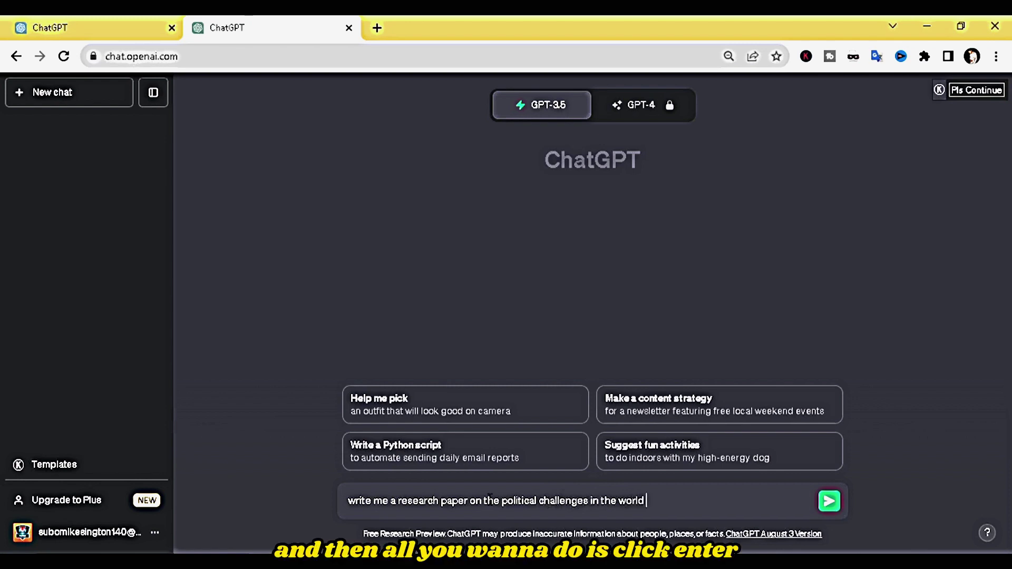
pyautogui.press('Return')
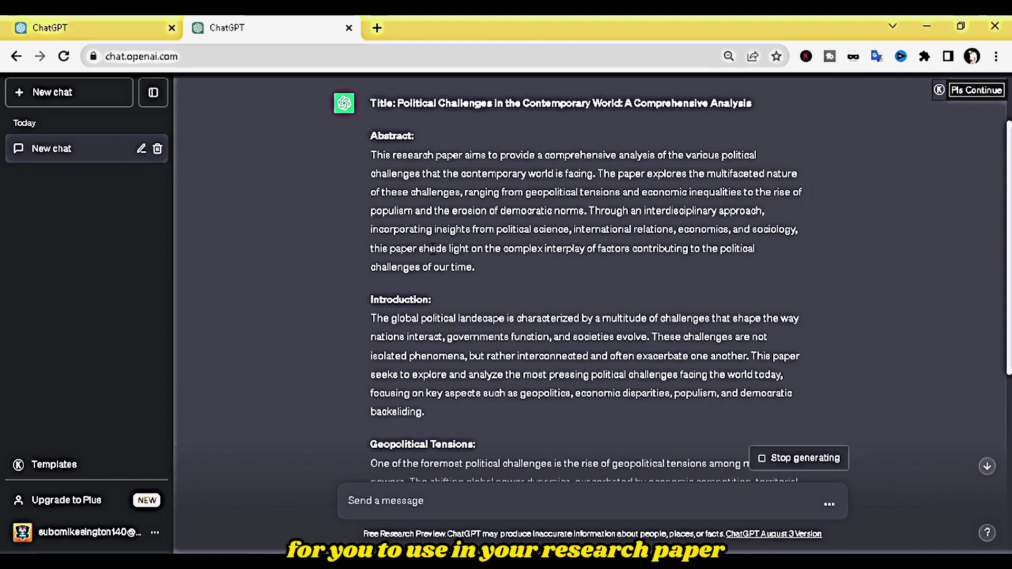
# Step: Review the finished paper and select its text from the Abstract through the Conclusion
pyautogui.scroll(2, 437, 243)
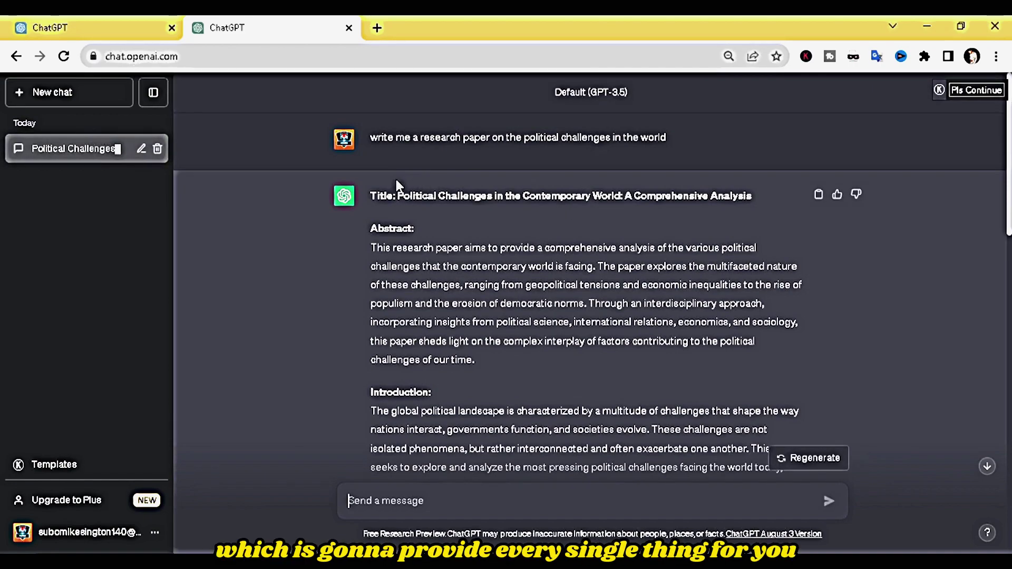
pyautogui.scroll(-20, 405, 205)
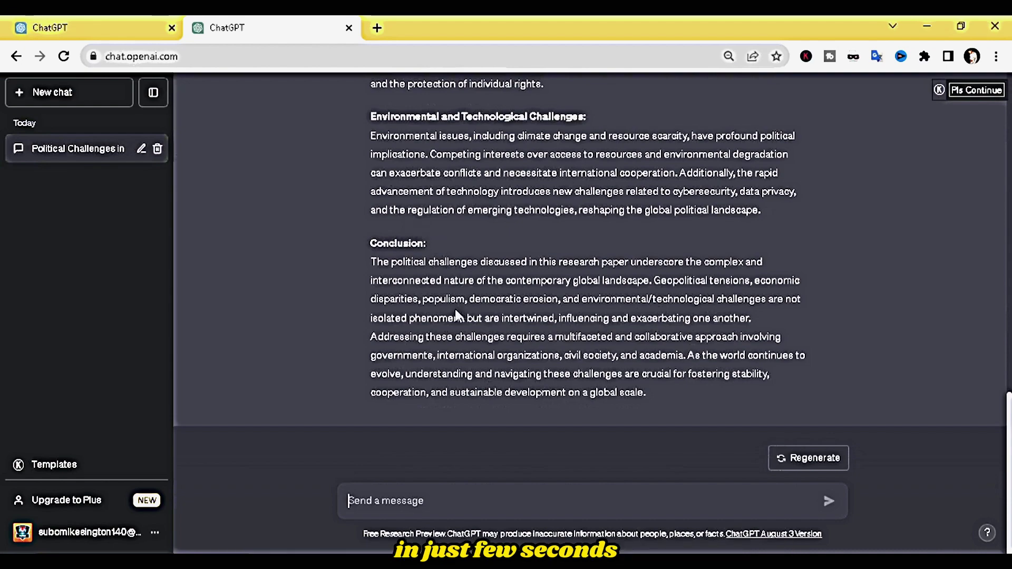
pyautogui.scroll(20, 406, 232)
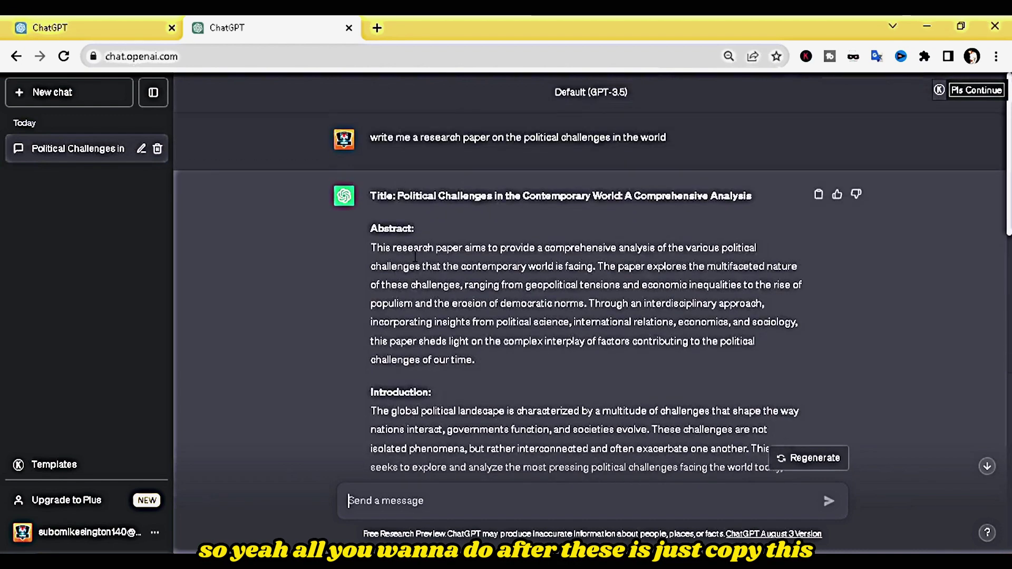
pyautogui.moveTo(430, 235); pyautogui.dragTo(807, 416)
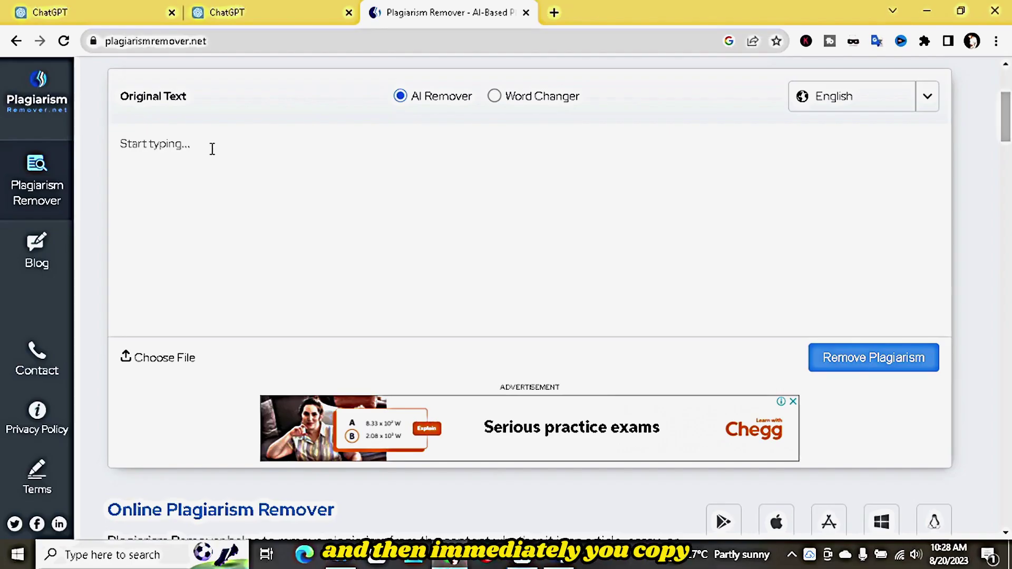
# Step: Paste the 537-word essay into Original Text and run Remove Plagiarism on it
pyautogui.click(212, 149)
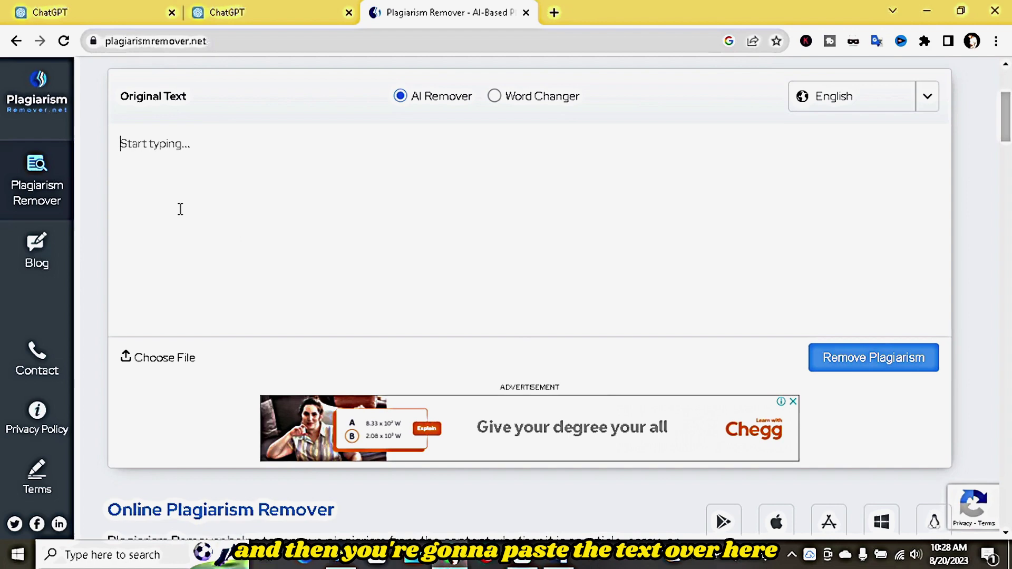
pyautogui.hotkey('ctrl', 'v')
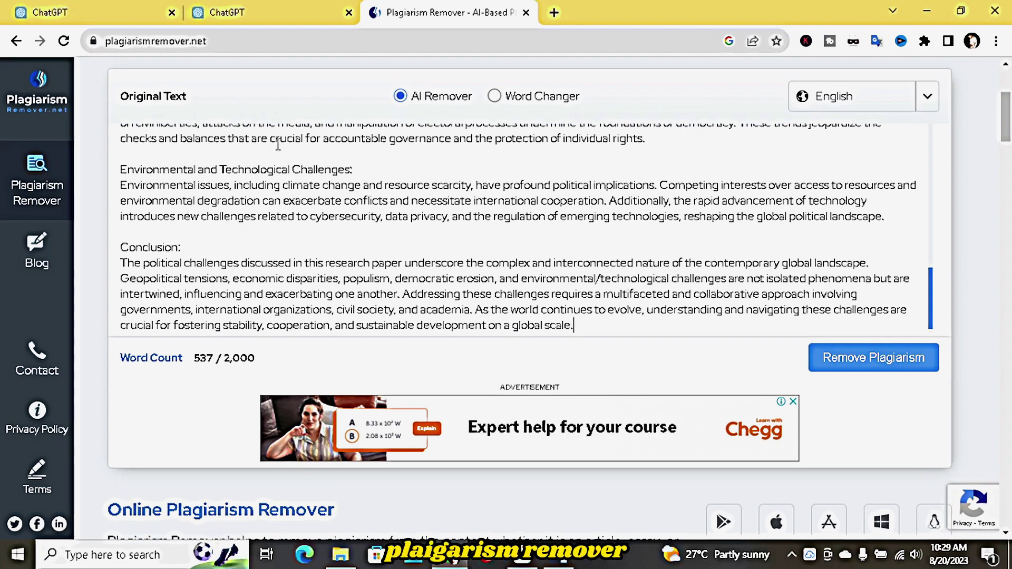
pyautogui.scroll(3, 277, 241)
pyautogui.scroll(-4, 278, 240)
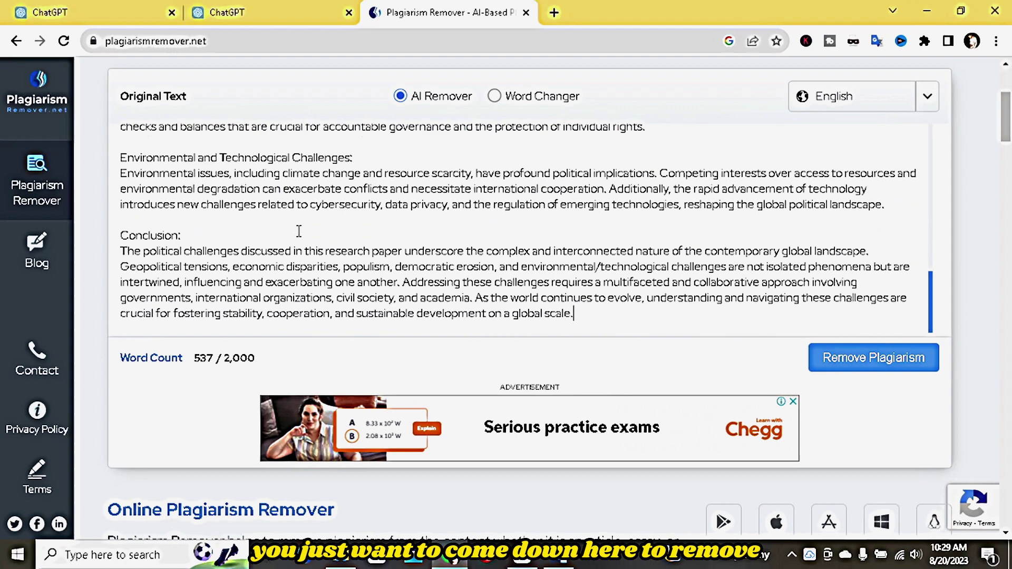
pyautogui.click(879, 357)
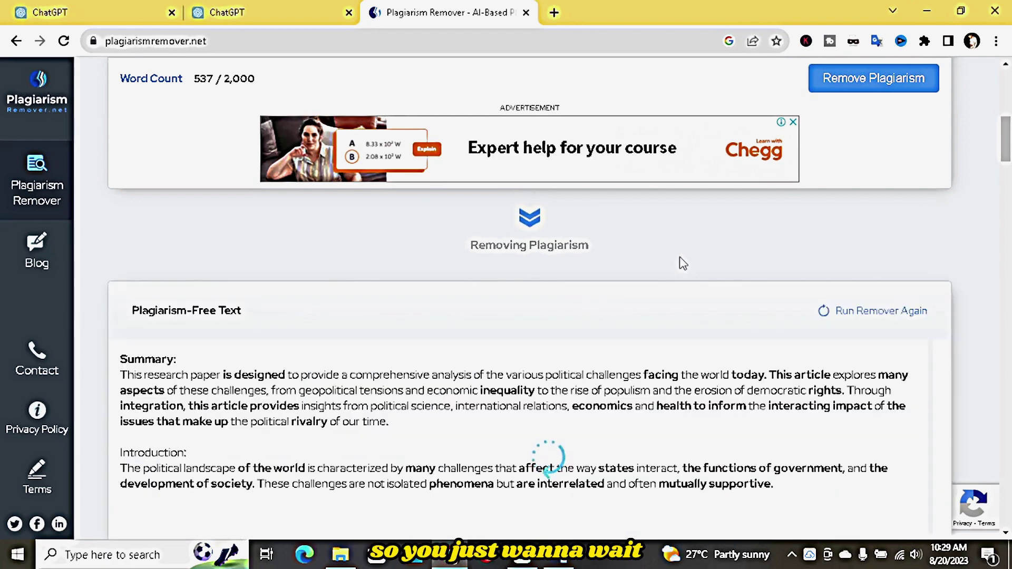
# Step: Review the completed Plagiarism-Free Text and bring up its .txt/.docx save options
pyautogui.scroll(-3, 480, 363)
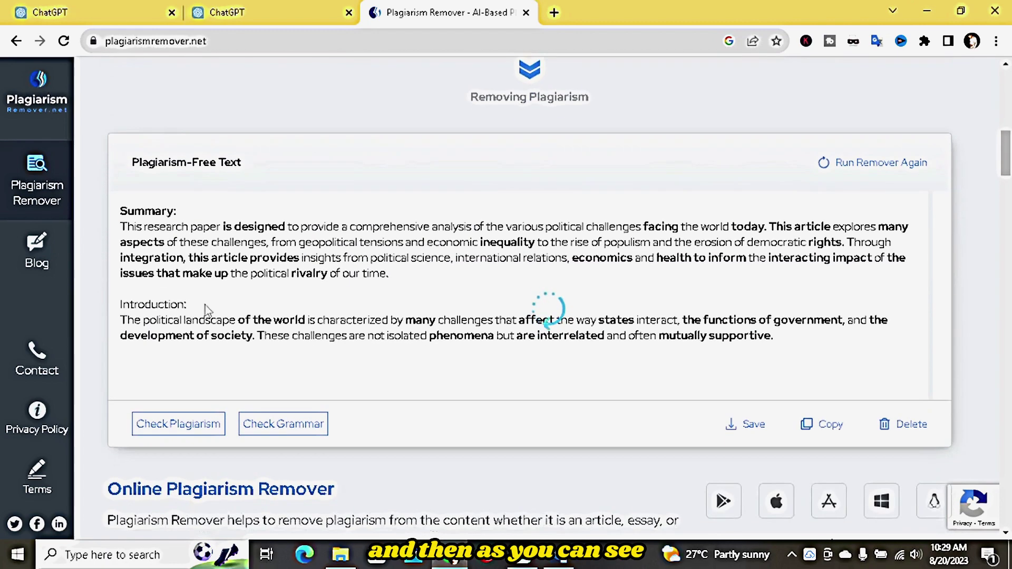
pyautogui.scroll(-4, 244, 280)
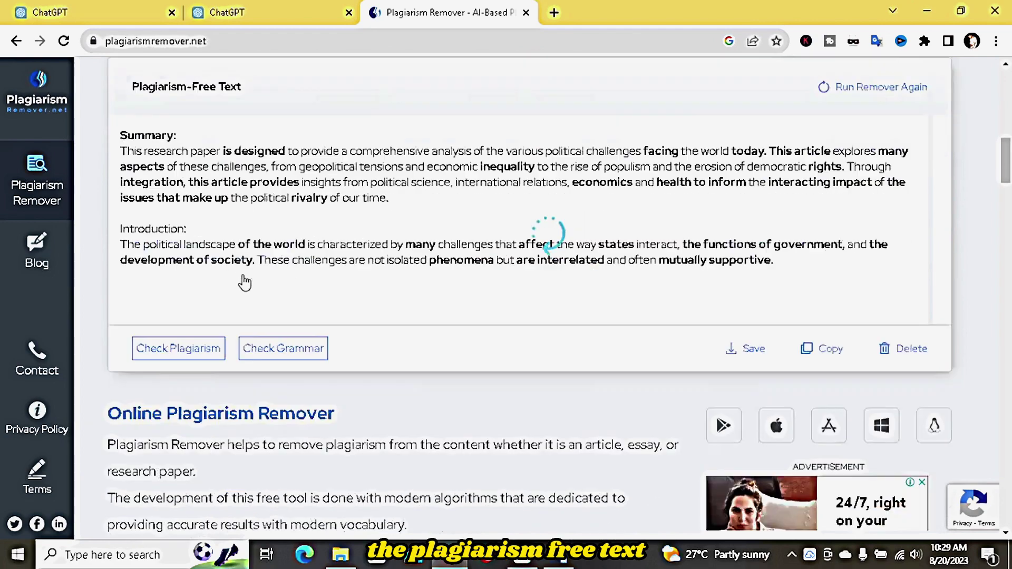
pyautogui.scroll(3, 317, 192)
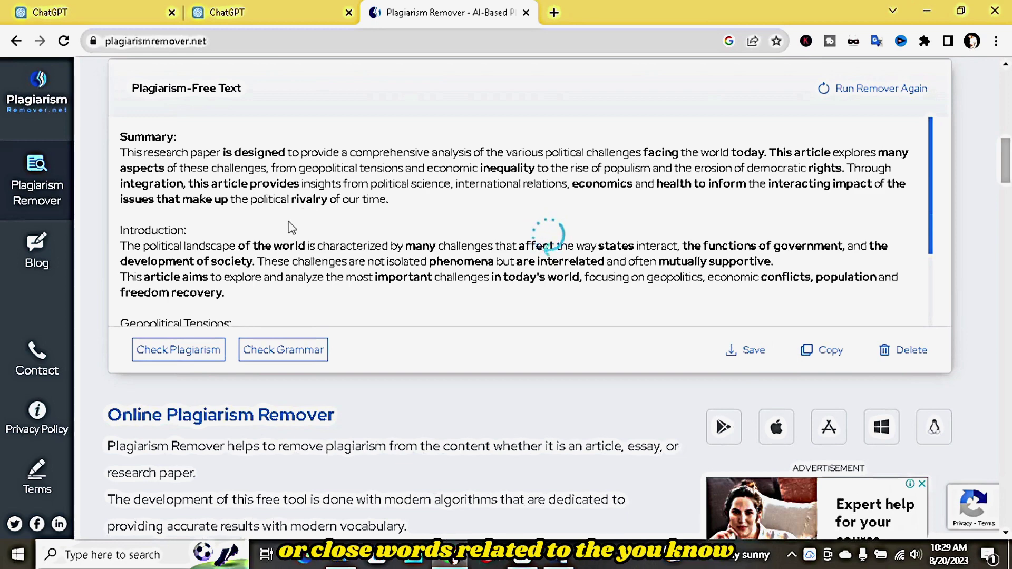
pyautogui.scroll(4, 292, 226)
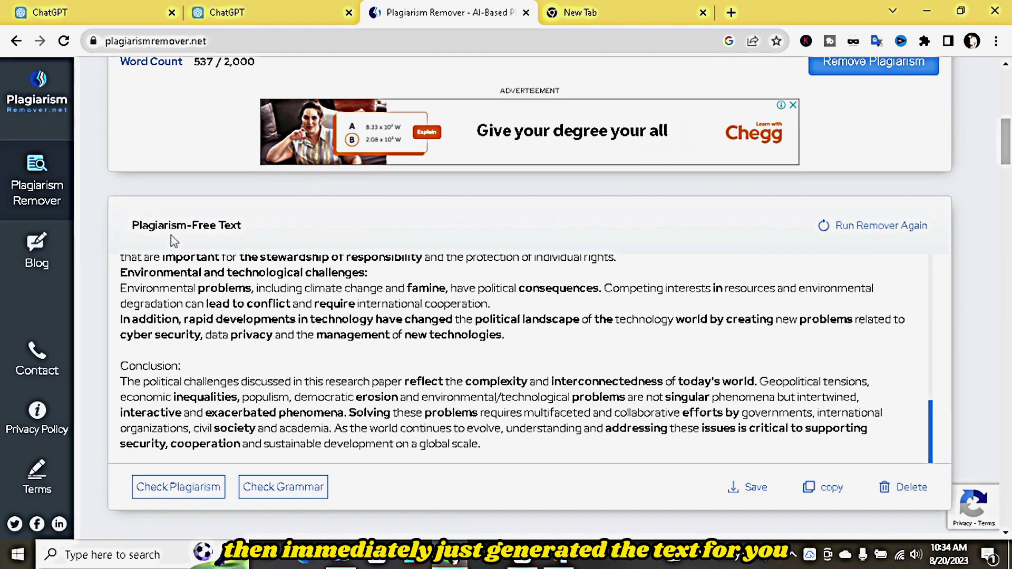
pyautogui.moveTo(133, 225); pyautogui.dragTo(243, 237)
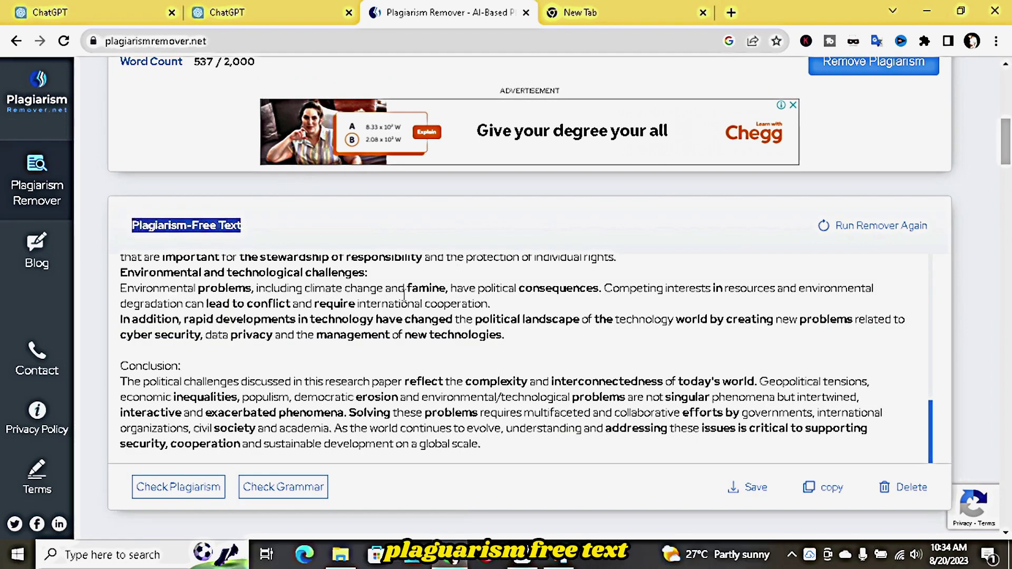
pyautogui.scroll(-3, 745, 366)
pyautogui.click(763, 354)
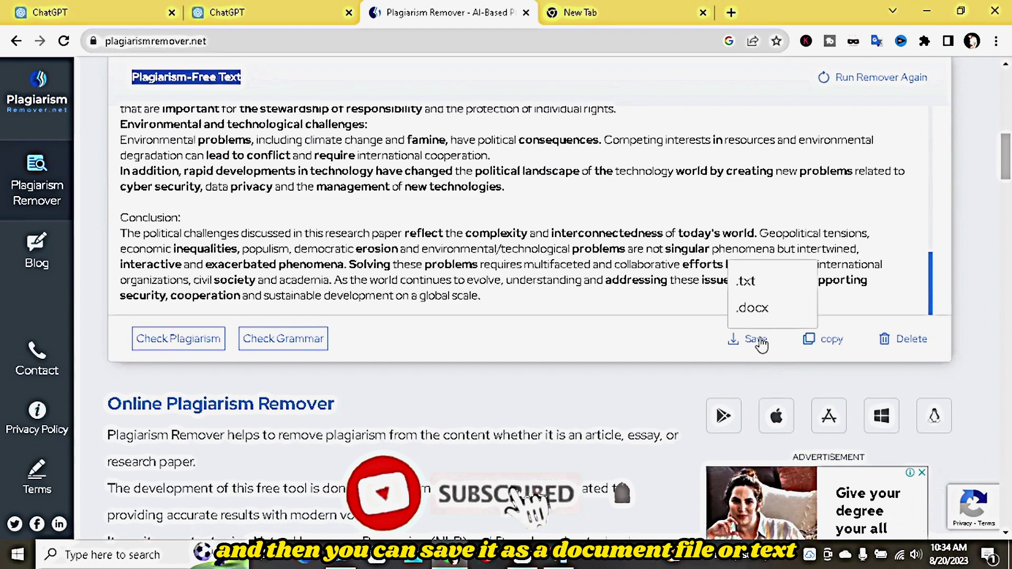
# Step: Download the result as .docx and open document1692524081.doc with WPS Office
pyautogui.click(759, 315)
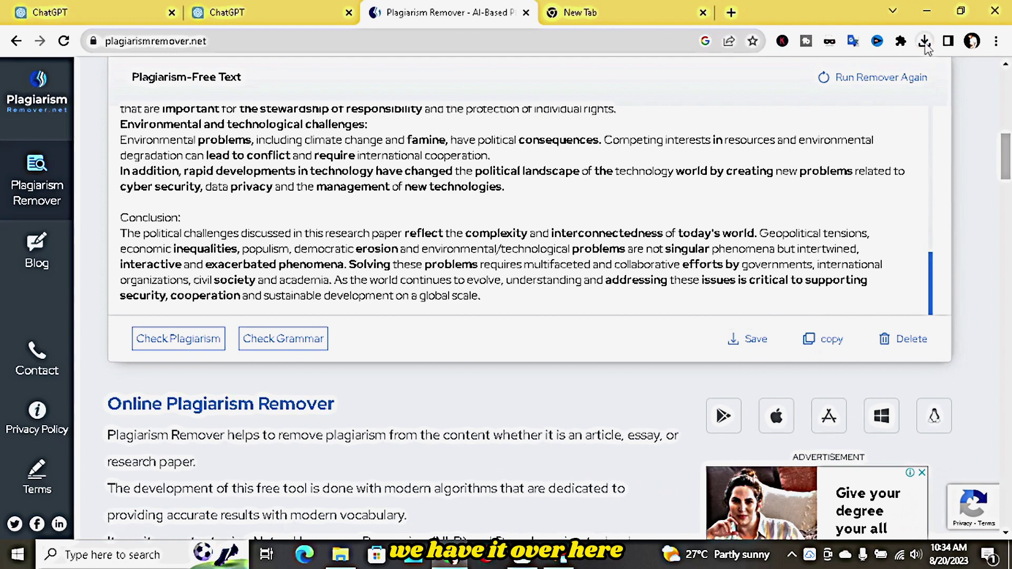
pyautogui.click(925, 42)
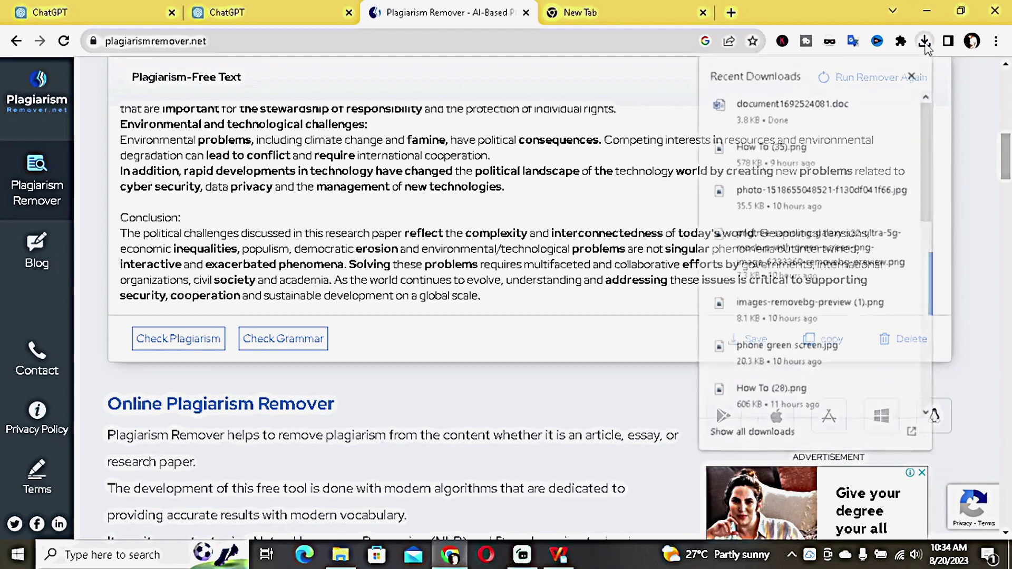
pyautogui.click(747, 118)
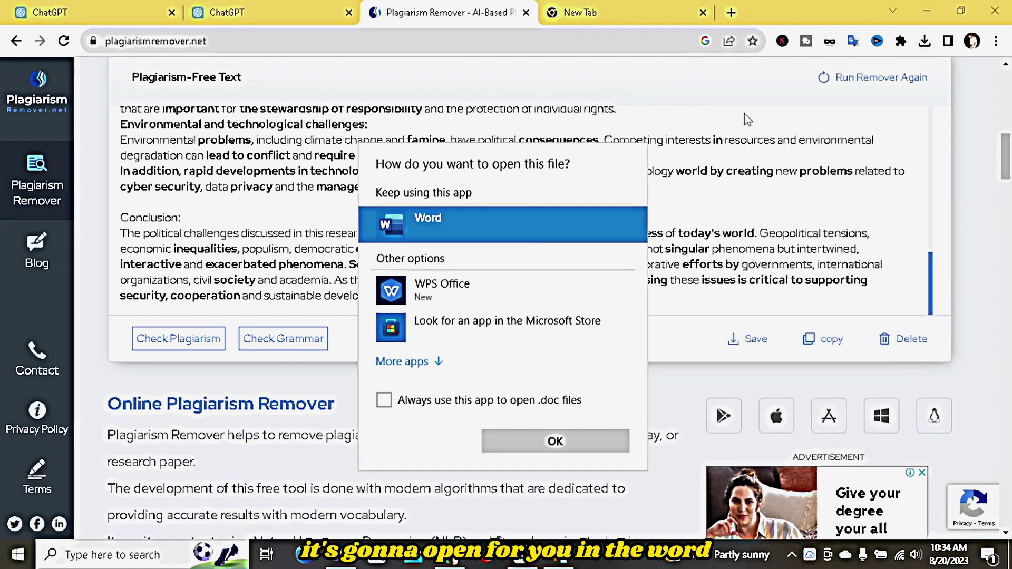
pyautogui.click(548, 301)
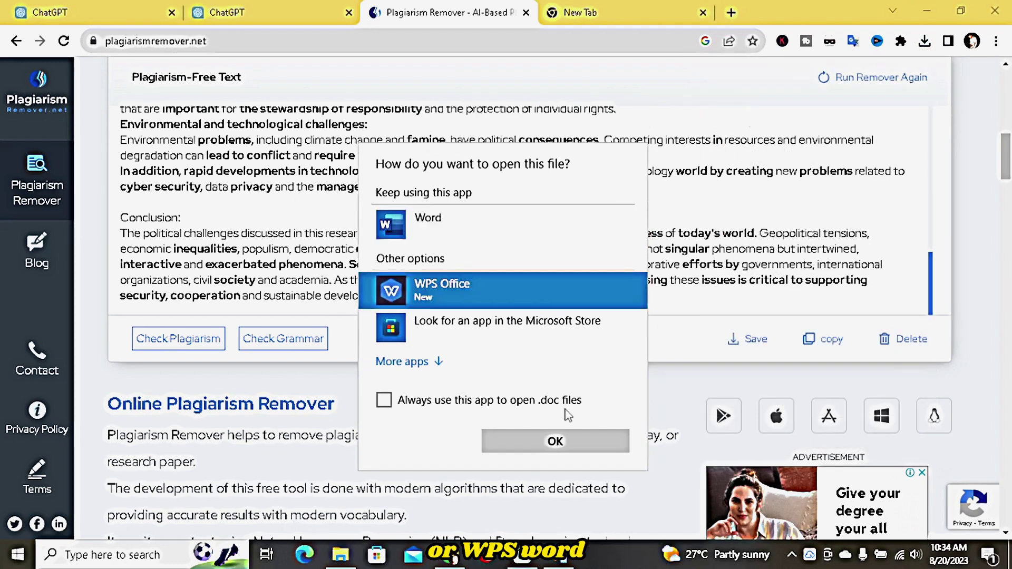
pyautogui.click(558, 442)
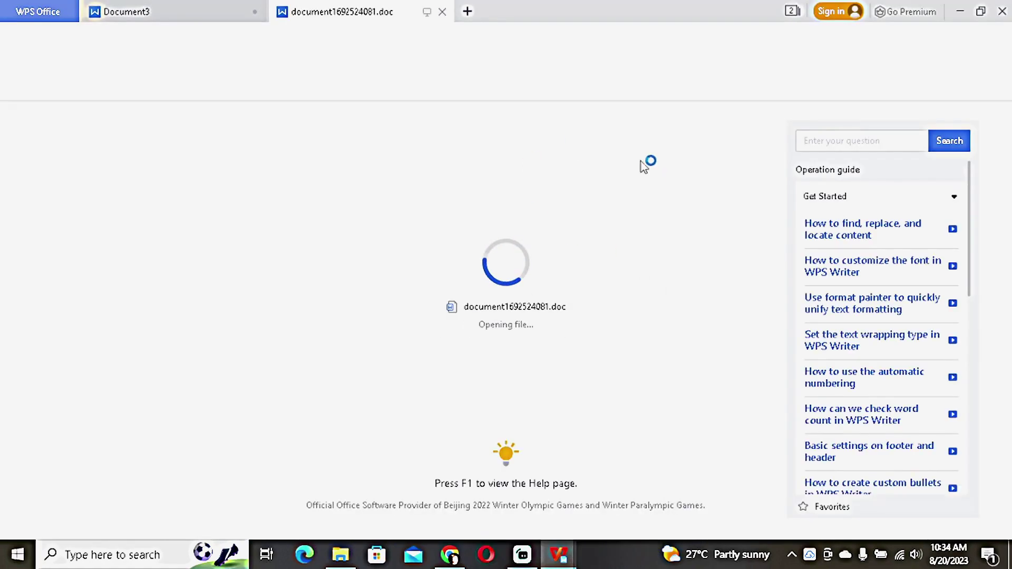
# Step: Scroll through the 527-word paper in WPS Writer, then switch to the Document3 window
pyautogui.scroll(-8, 202, 281)
pyautogui.scroll(-5, 202, 281)
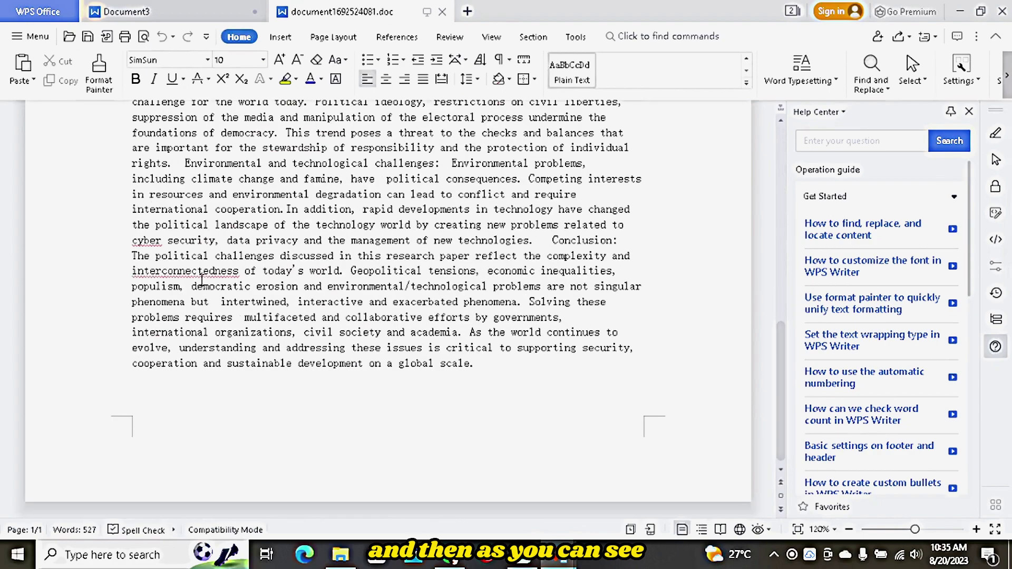
pyautogui.scroll(10, 201, 274)
pyautogui.scroll(3, 200, 274)
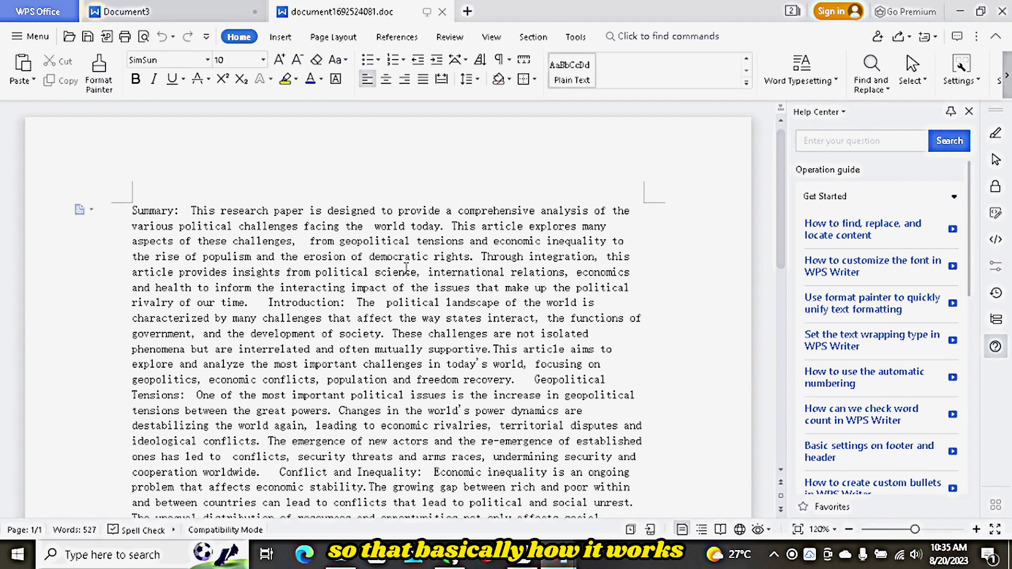
pyautogui.moveTo(558, 553)
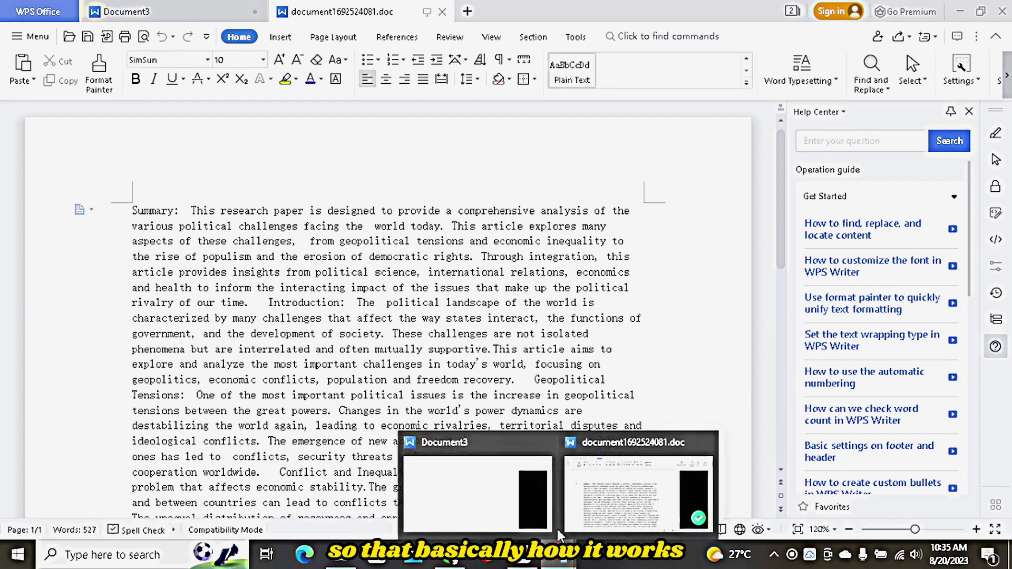
pyautogui.click(503, 487)
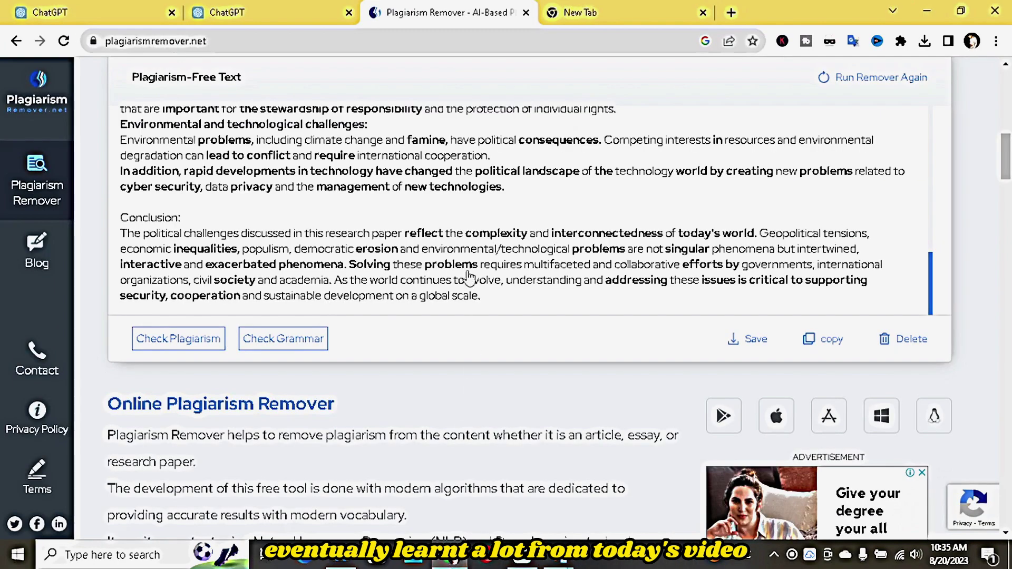
# Step: Return to the ChatGPT 'Political Challenges in World' conversation tab
pyautogui.click(299, 7)
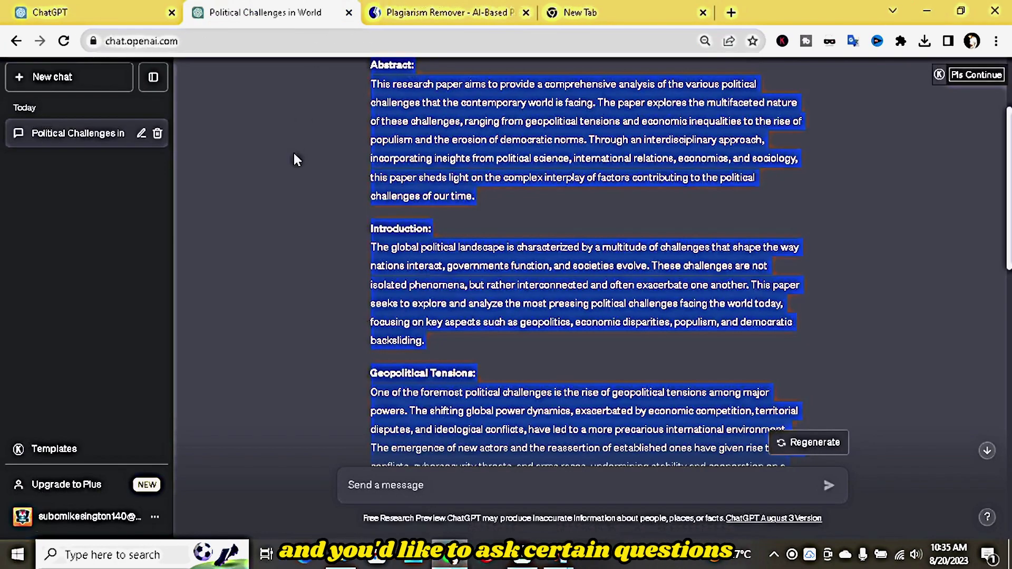